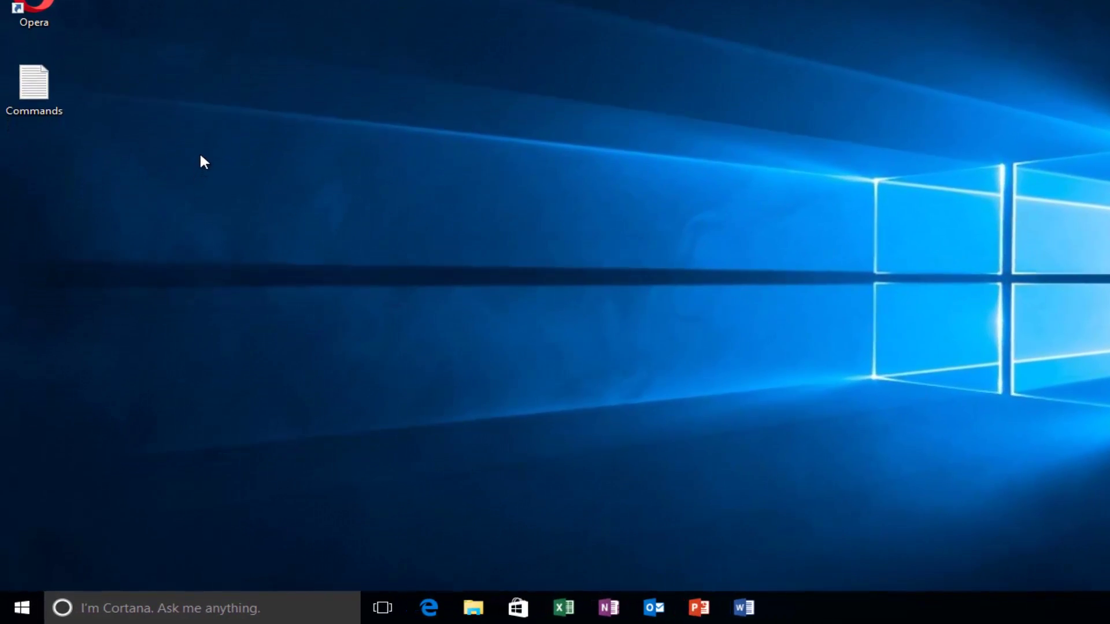
Launch Computer Management from the Start button's right-click menu.
{"action": "right_click", "coordinate": [17, 607]}
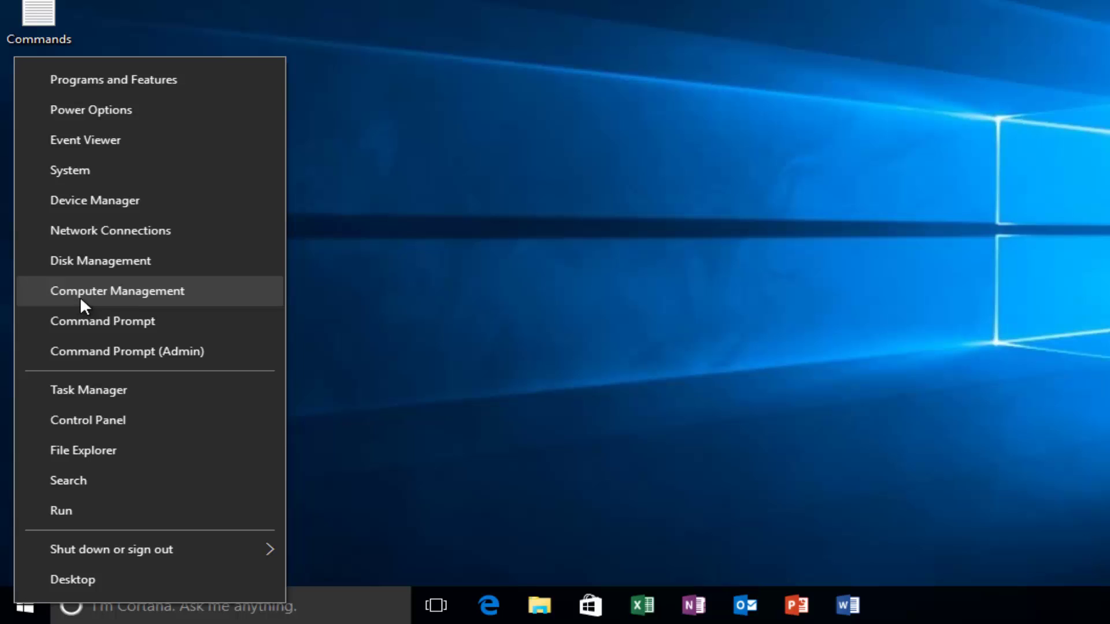
{"action": "left_click", "coordinate": [126, 291]}
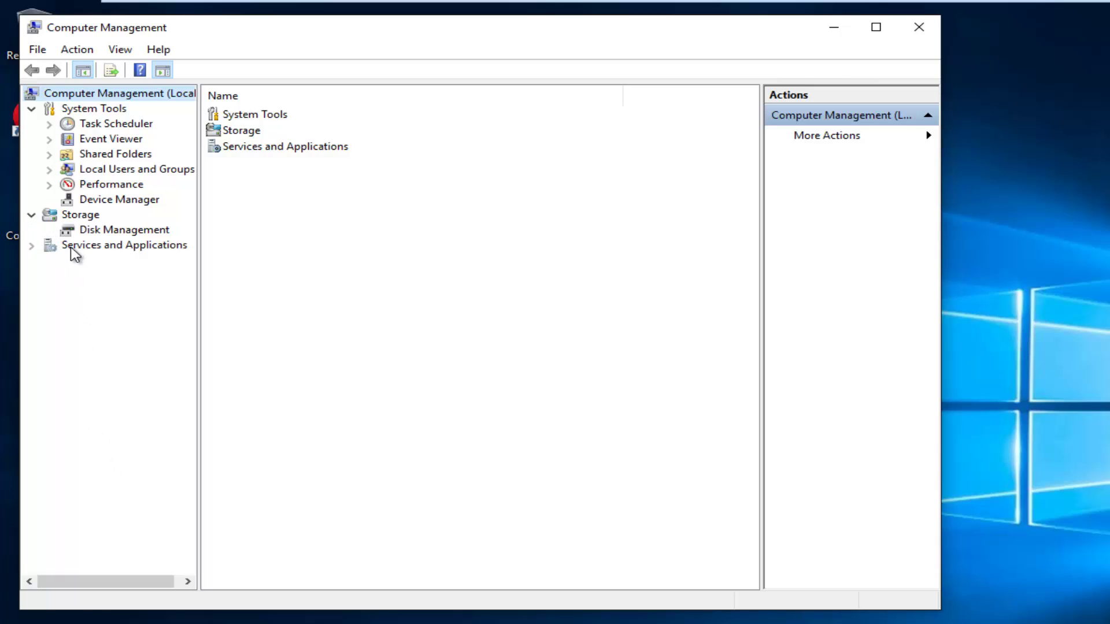
Show the Services list, enlarge and reposition the window, and scroll down to Windows Firewall.
{"action": "left_click", "coordinate": [31, 246]}
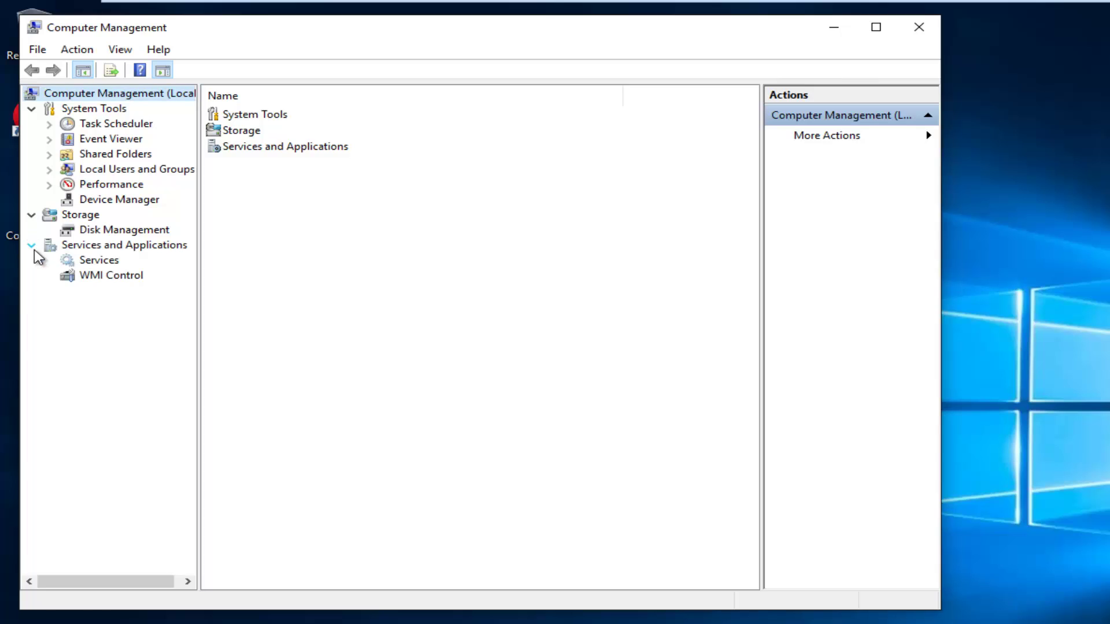
{"action": "left_click", "coordinate": [95, 263]}
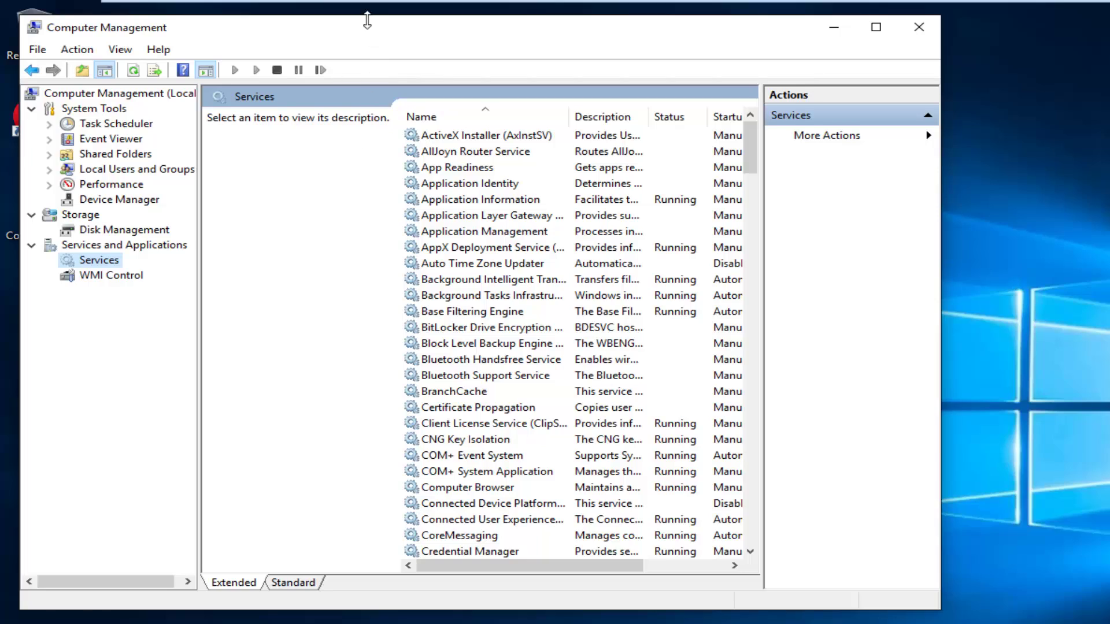
{"action": "left_click_drag", "start_coordinate": [370, 26], "coordinate": [531, 36]}
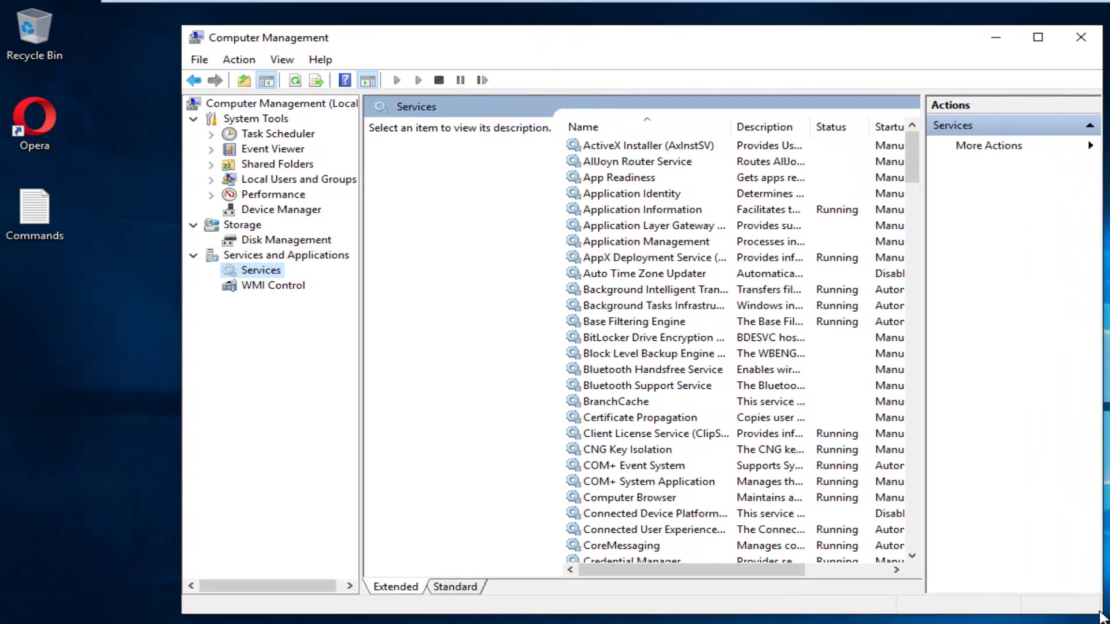
{"action": "left_click_drag", "start_coordinate": [1049, 604], "coordinate": [1107, 621]}
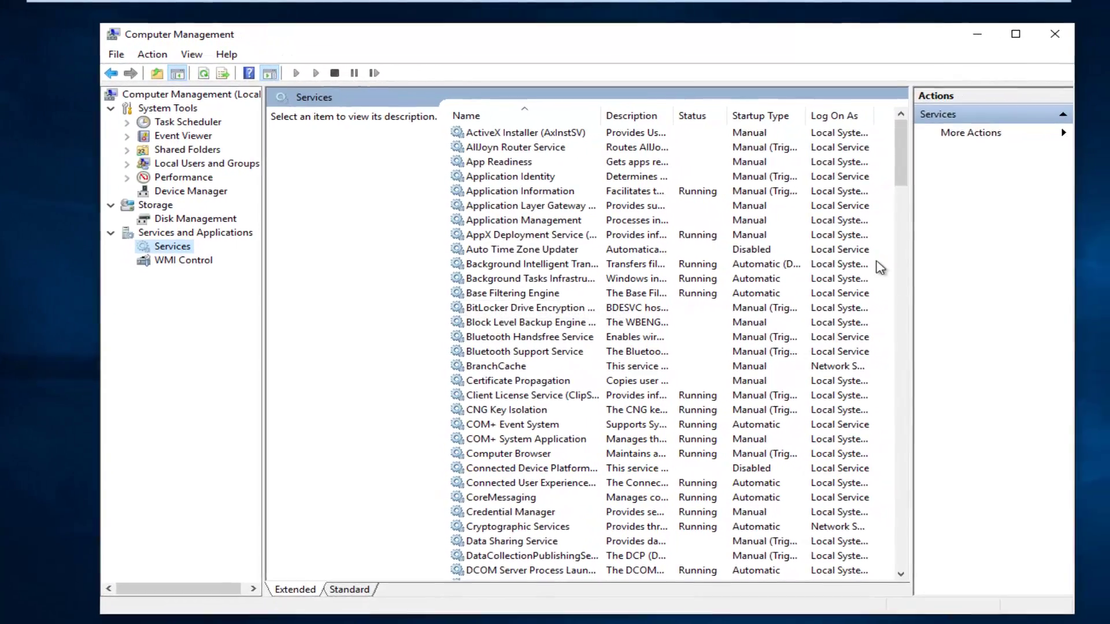
{"action": "left_click_drag", "start_coordinate": [921, 155], "coordinate": [919, 512]}
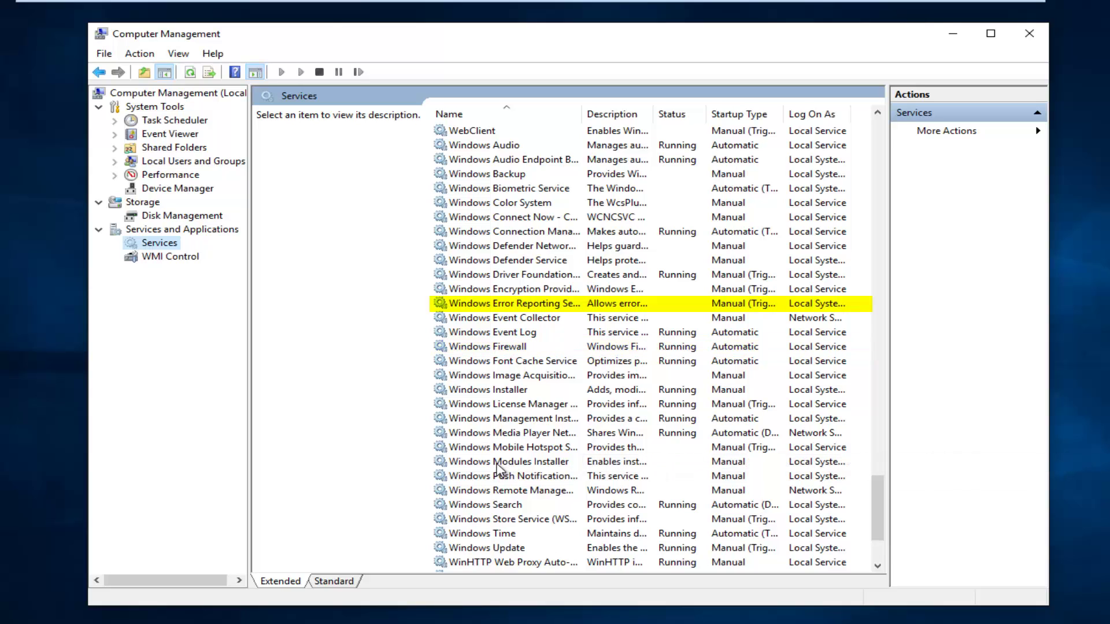
{"action": "scroll", "coordinate": [500, 508], "scroll_direction": "down", "scroll_amount": 1}
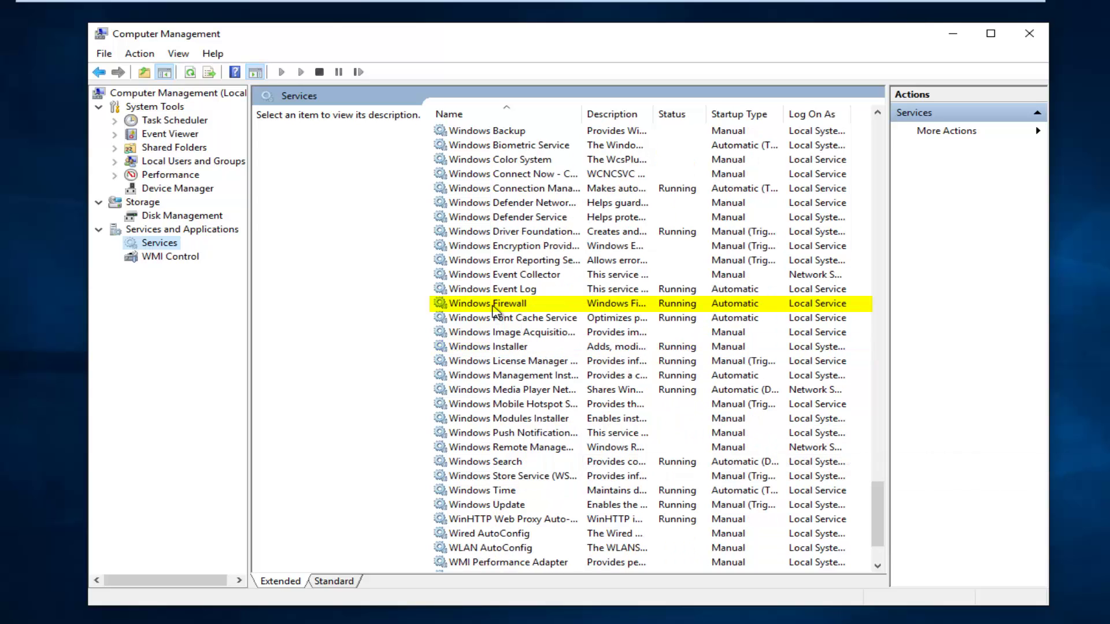
Set the Windows Firewall service's startup type to Automatic in its Properties and apply it.
{"action": "left_click", "coordinate": [491, 305]}
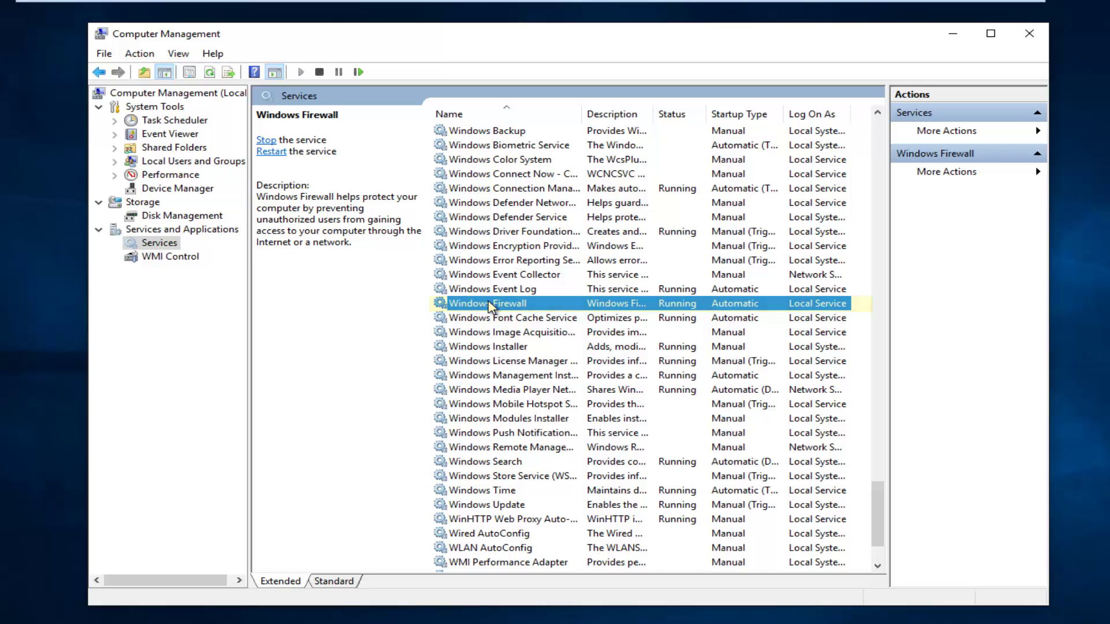
{"action": "right_click", "coordinate": [486, 306]}
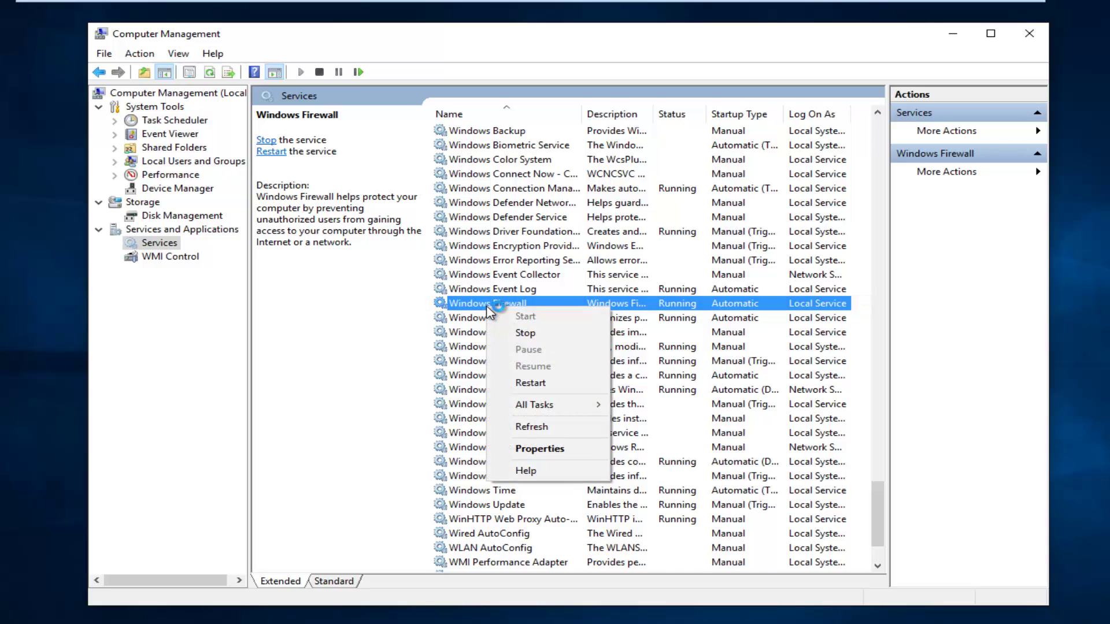
{"action": "left_click", "coordinate": [532, 451]}
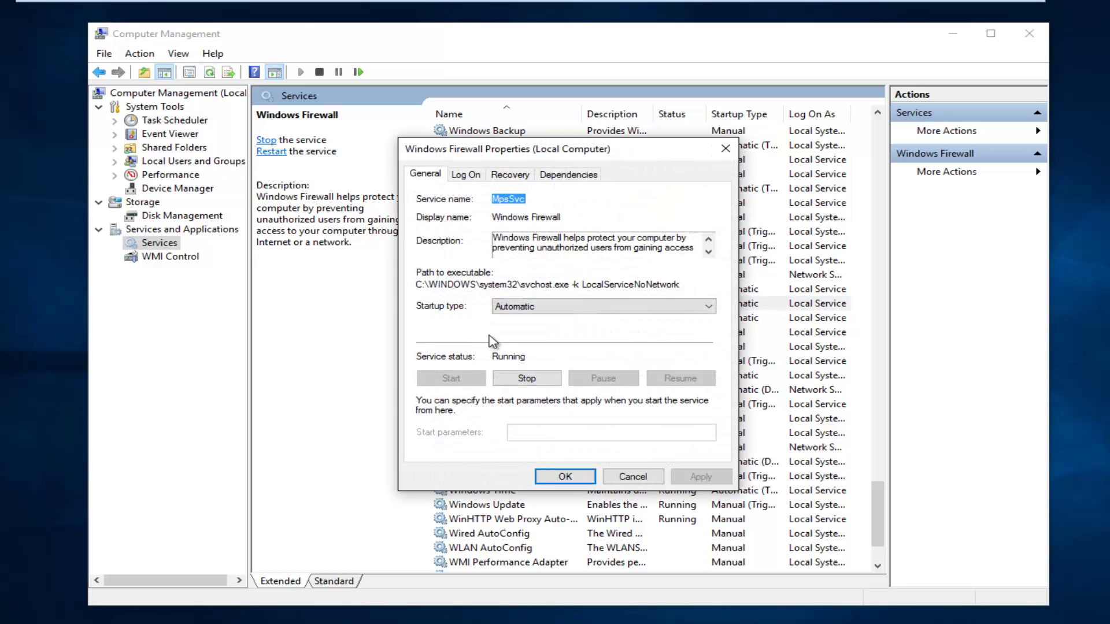
{"action": "left_click", "coordinate": [530, 309]}
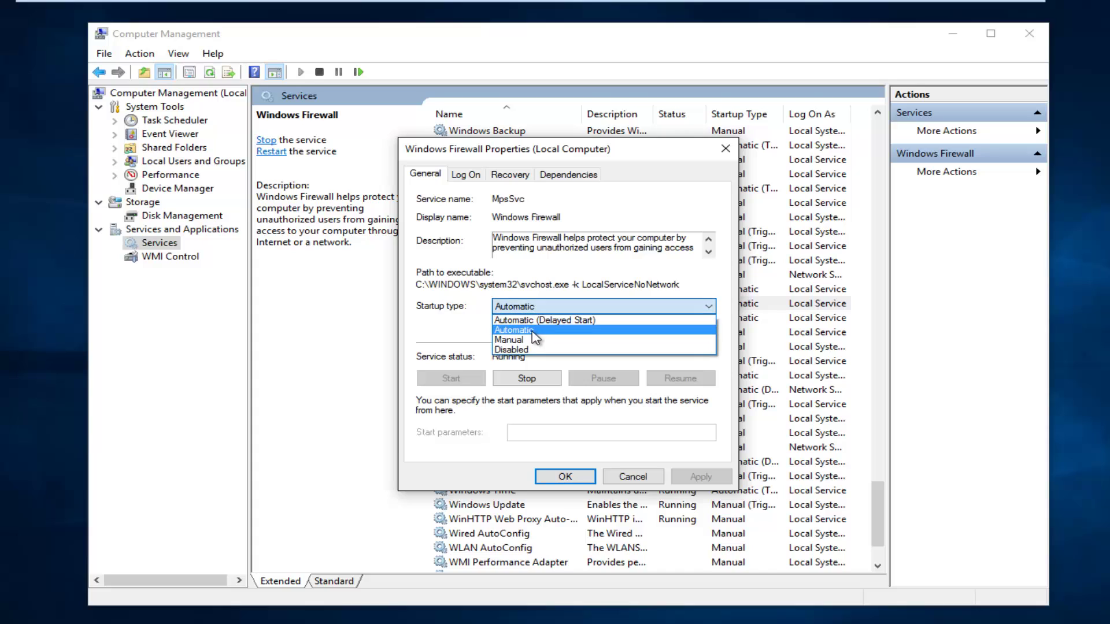
{"action": "left_click", "coordinate": [531, 306]}
{"action": "left_click", "coordinate": [531, 306]}
{"action": "left_click", "coordinate": [509, 340]}
{"action": "left_click", "coordinate": [525, 310]}
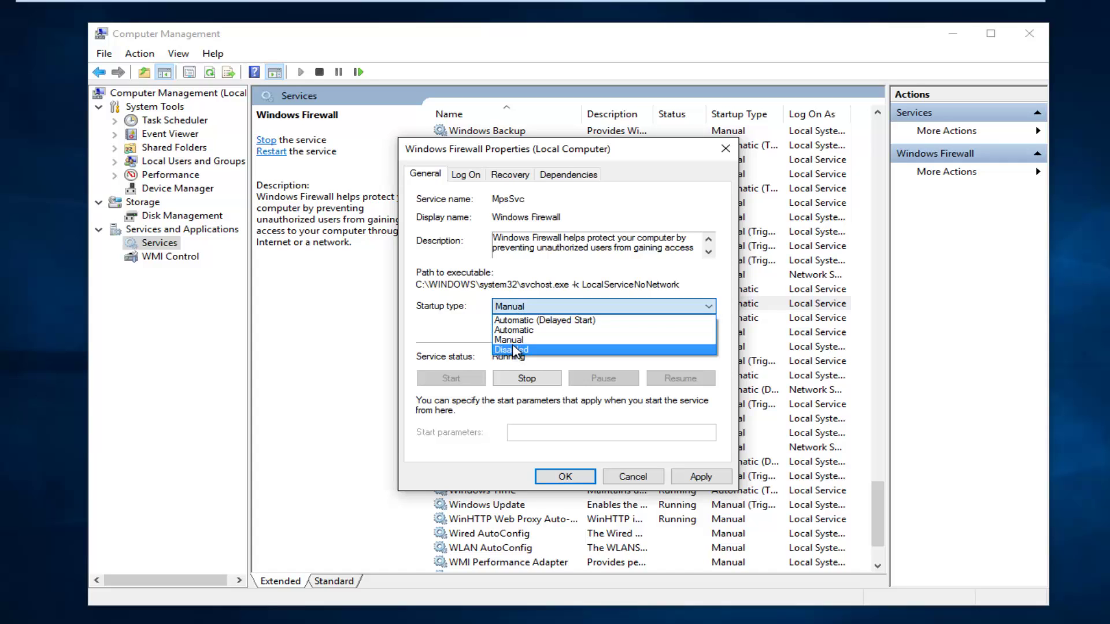
{"action": "left_click", "coordinate": [511, 330]}
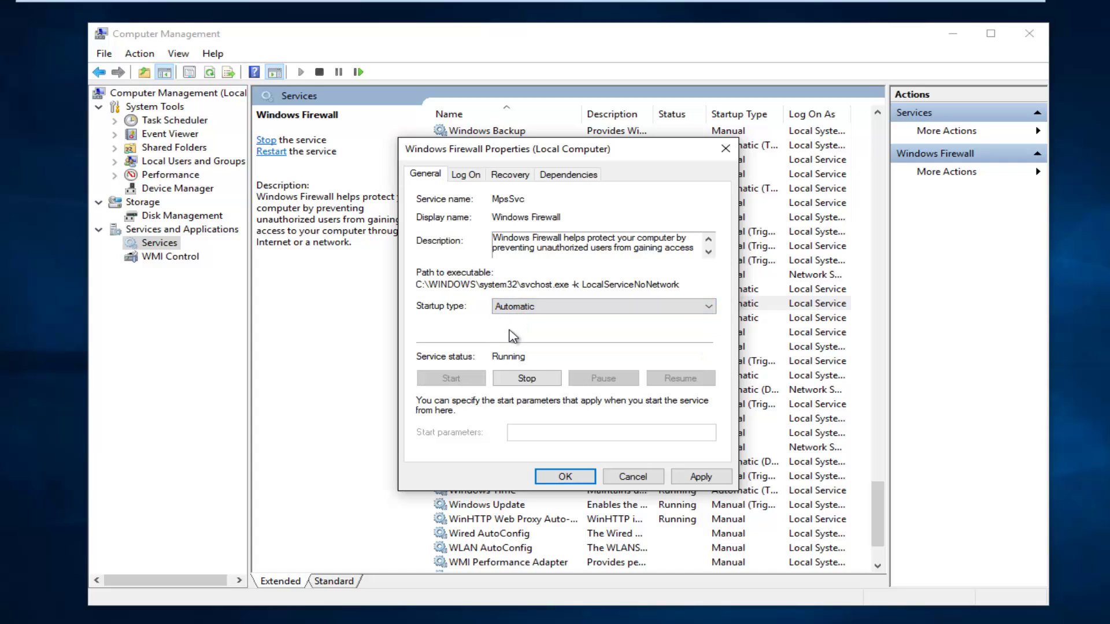
{"action": "left_click", "coordinate": [701, 476]}
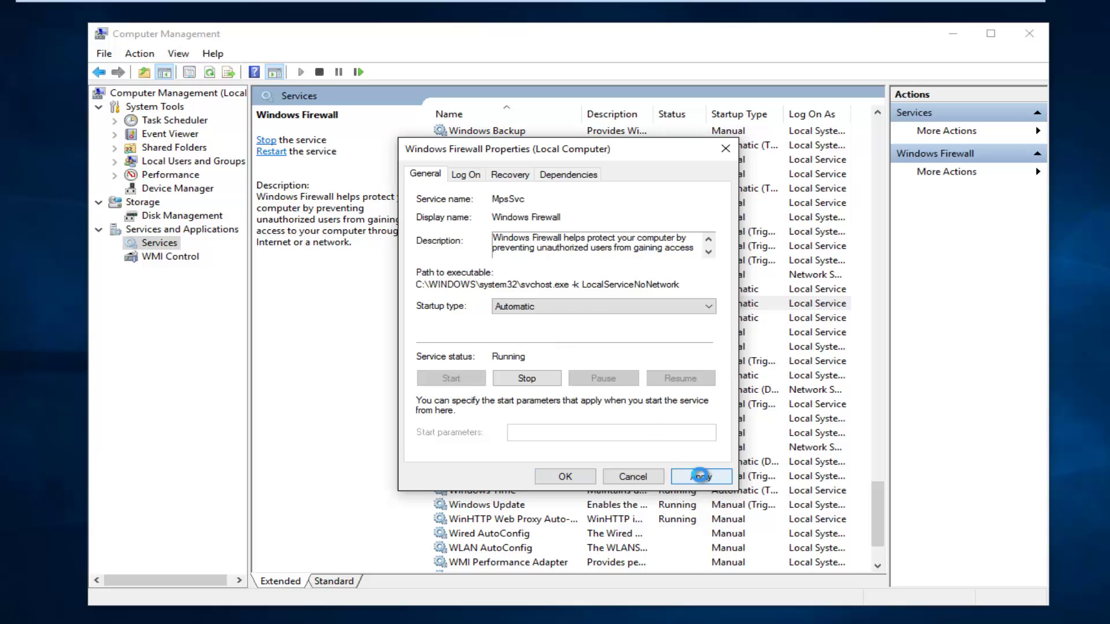
{"action": "left_click", "coordinate": [556, 476]}
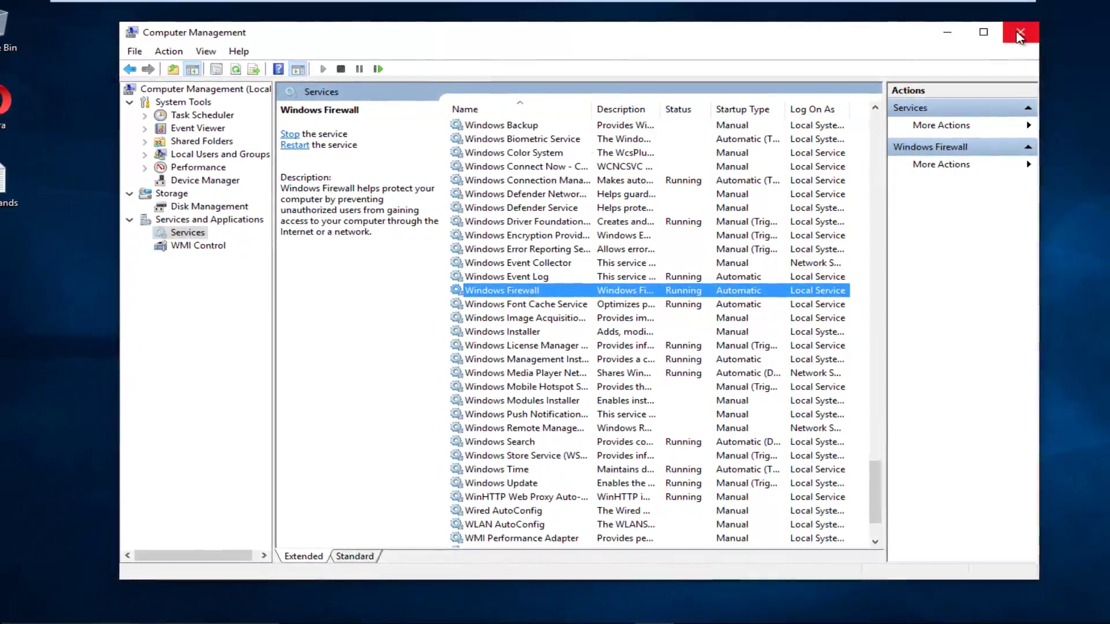
Close Computer Management and launch Command Prompt (Admin) from the Start right-click menu.
{"action": "left_click", "coordinate": [1018, 34]}
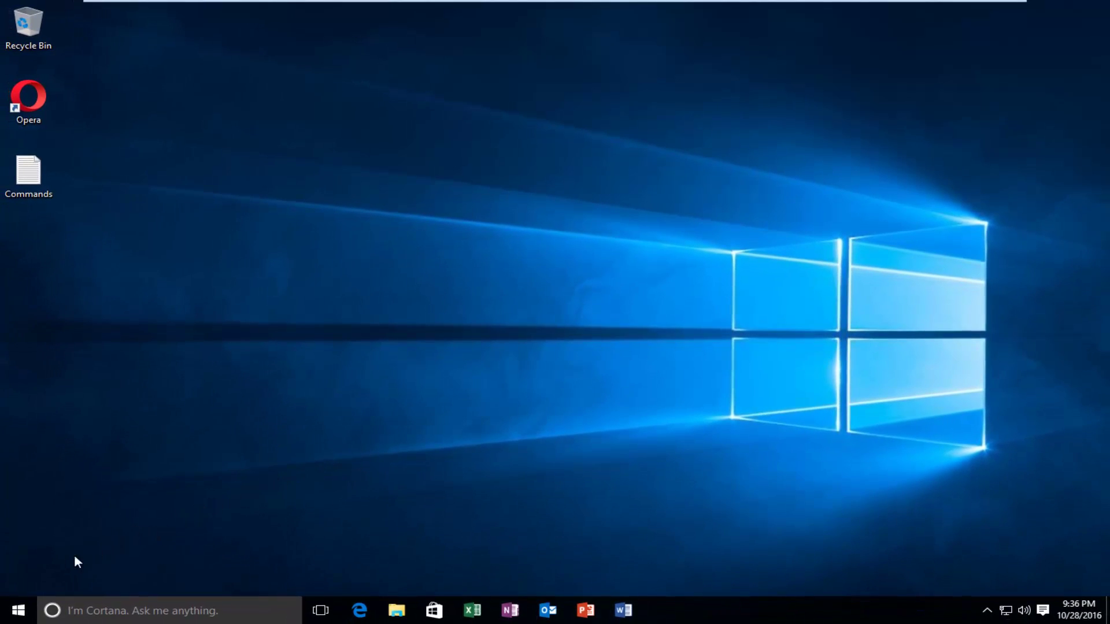
{"action": "right_click", "coordinate": [8, 616]}
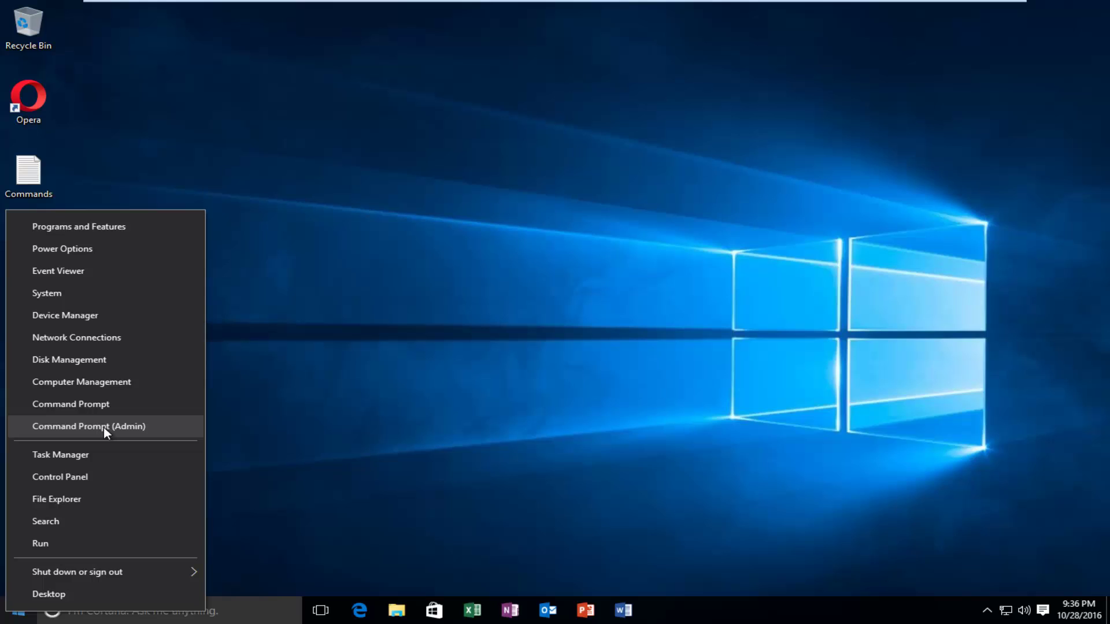
{"action": "left_click", "coordinate": [105, 427]}
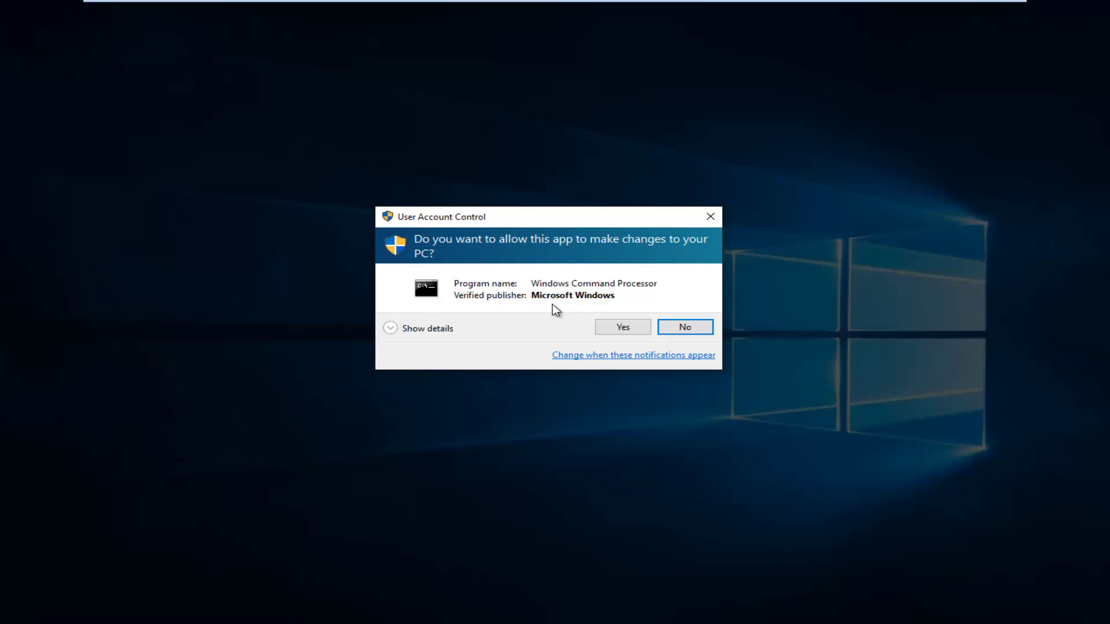
Approve the UAC prompt and start powershell in the elevated console.
{"action": "left_click", "coordinate": [615, 326]}
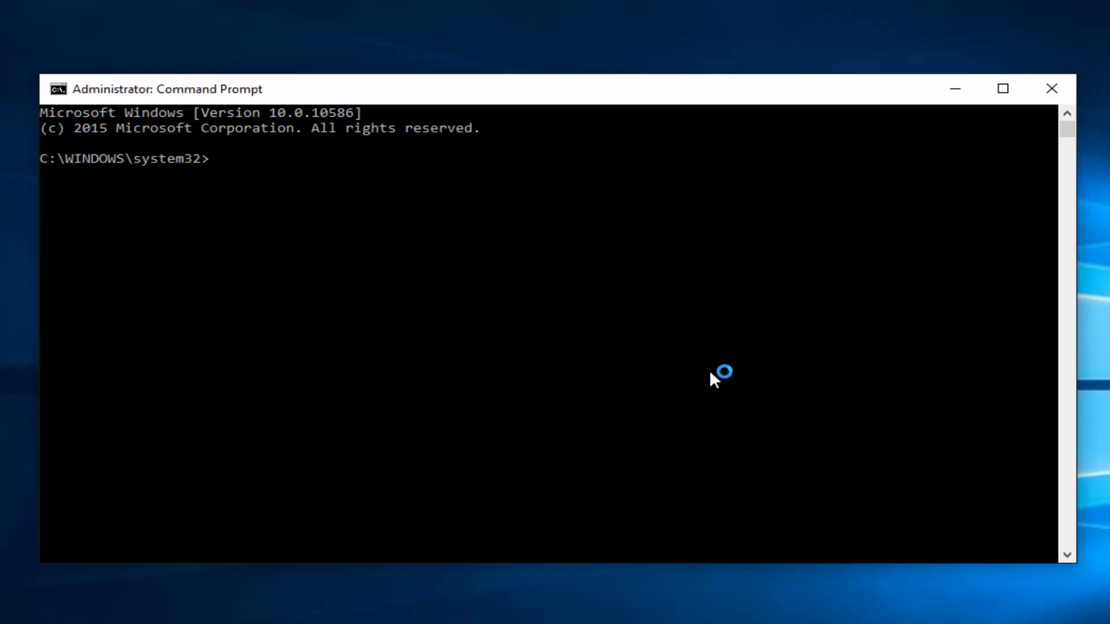
{"action": "type", "text": "powe"}
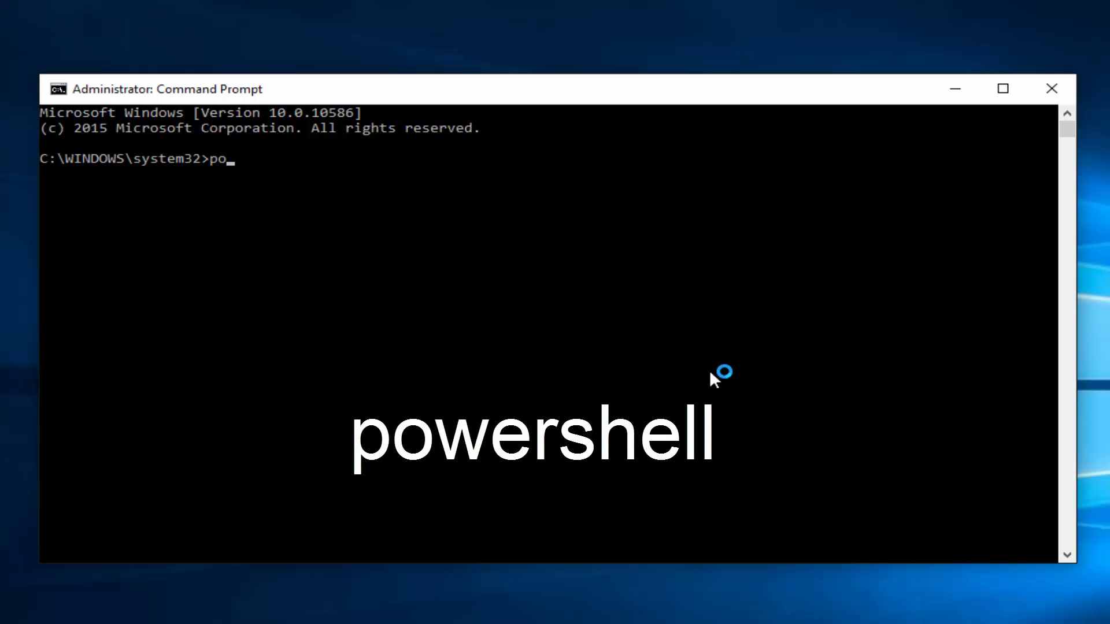
{"action": "type", "text": "rshell"}
{"action": "key", "text": "Return"}
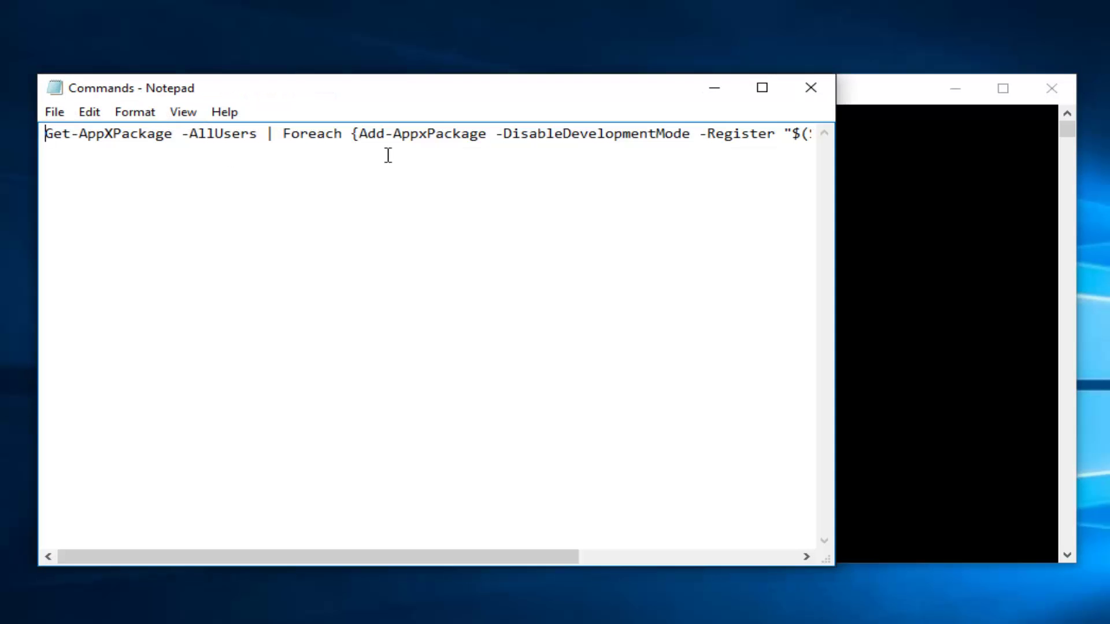
Select the entire Get-AppXPackage command in the Commands note, then close Notepad.
{"action": "double_click", "coordinate": [580, 132]}
{"action": "key", "text": "ctrl+a"}
{"action": "key", "text": "ctrl+c"}
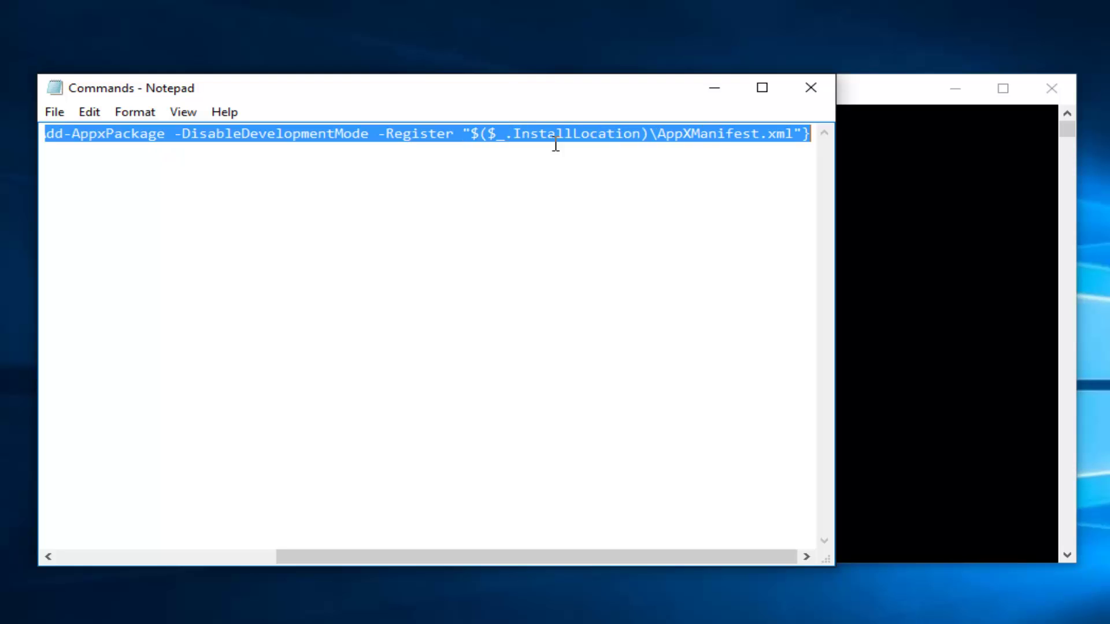
{"action": "left_click", "coordinate": [811, 88]}
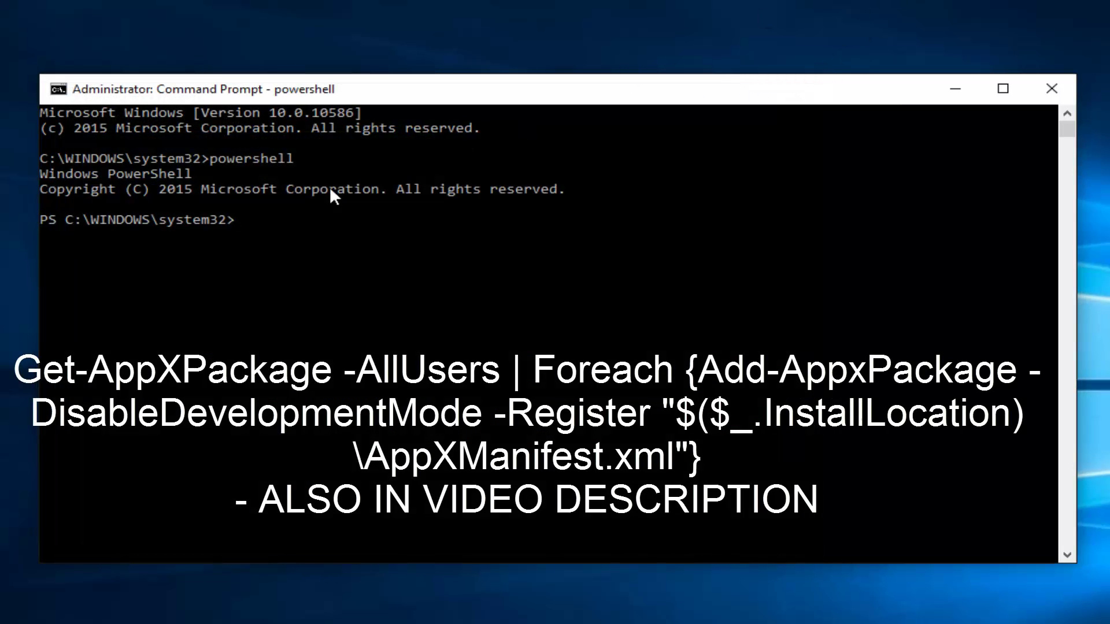
Paste the Get-AppXPackage command at the PowerShell prompt and switch the console into Mark mode.
{"action": "right_click", "coordinate": [281, 207]}
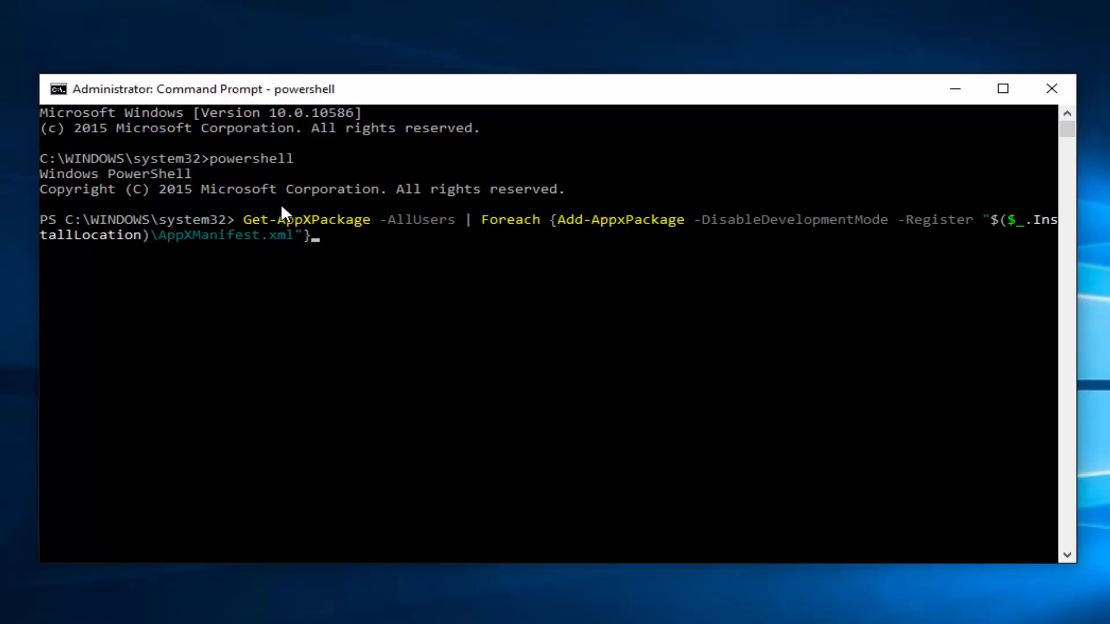
{"action": "right_click", "coordinate": [334, 91]}
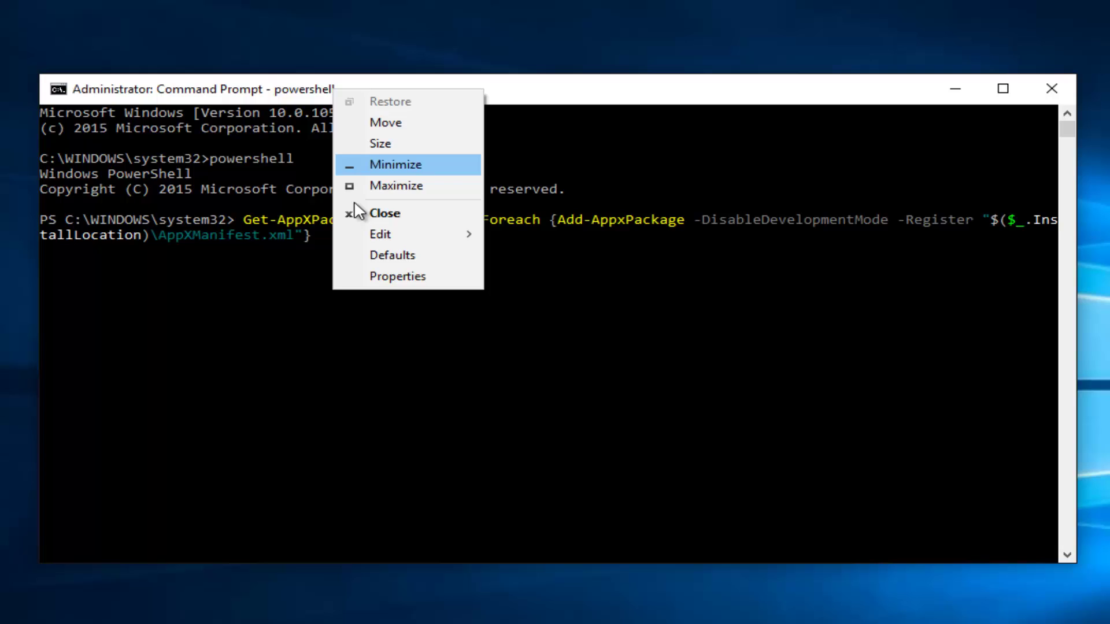
{"action": "mouse_move", "coordinate": [383, 232]}
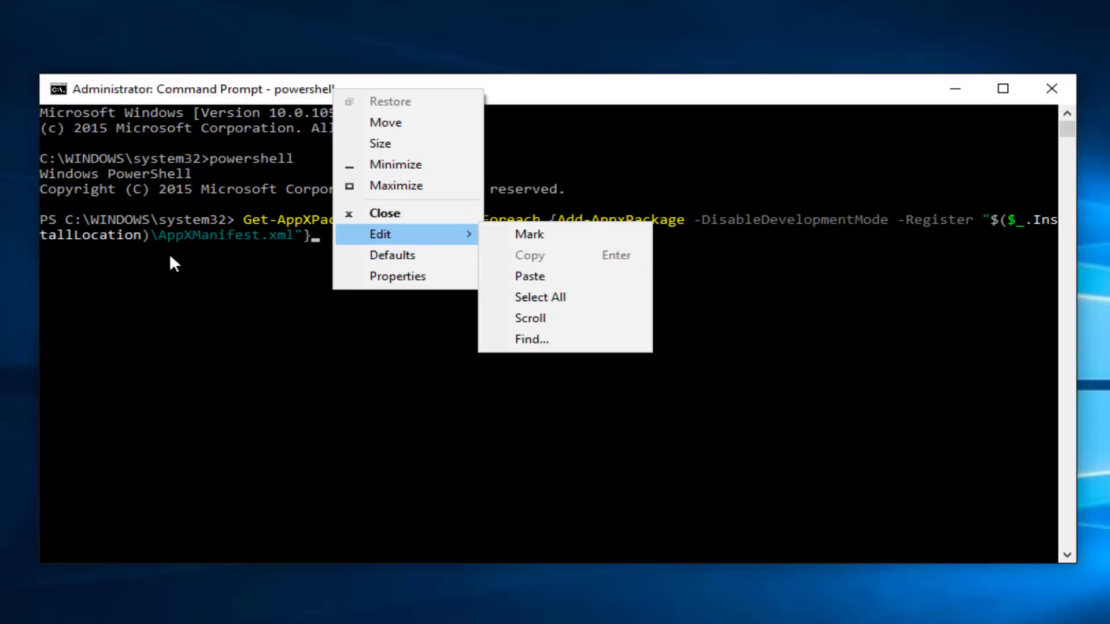
{"action": "key", "text": "k"}
{"action": "left_click", "coordinate": [349, 249]}
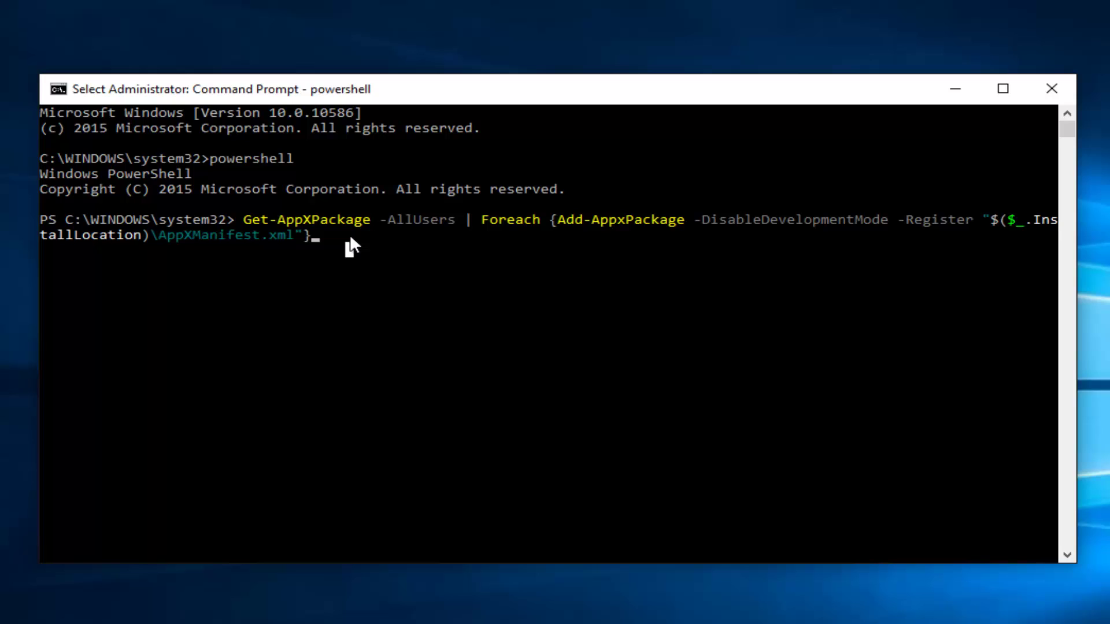
Leave Mark mode and execute the Get-AppXPackage -AllUsers re-register command.
{"action": "key", "text": "Escape"}
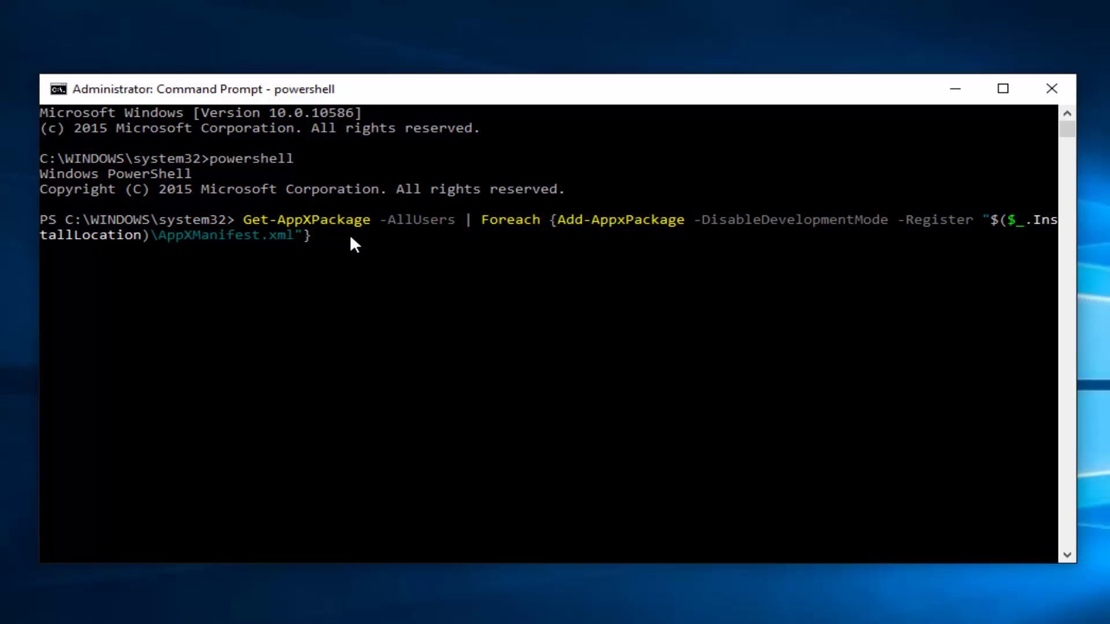
{"action": "key", "text": "Return"}
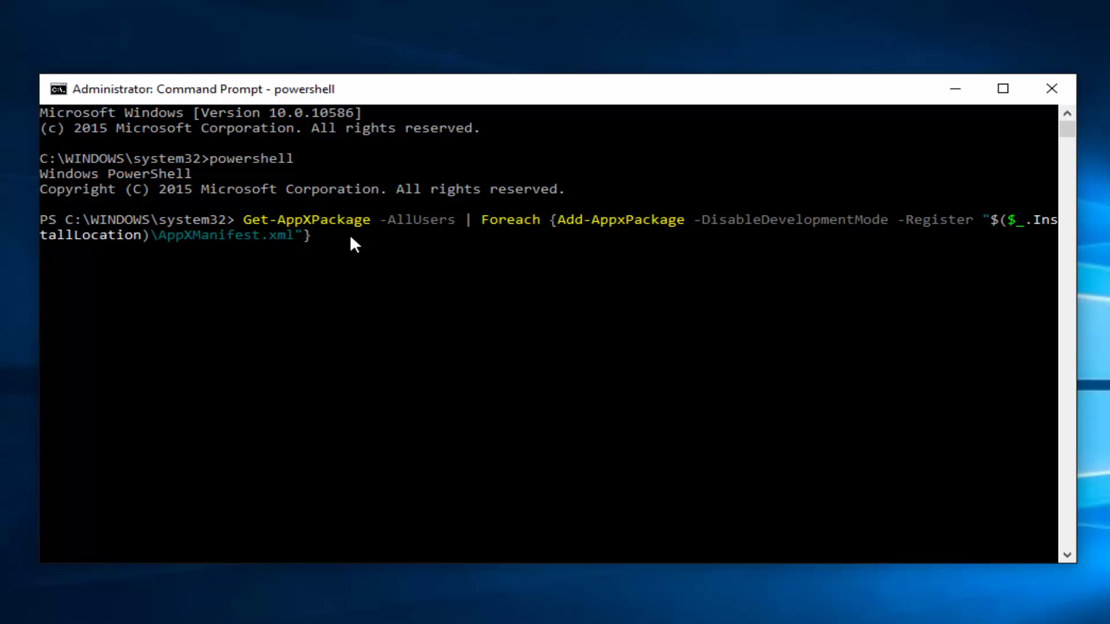